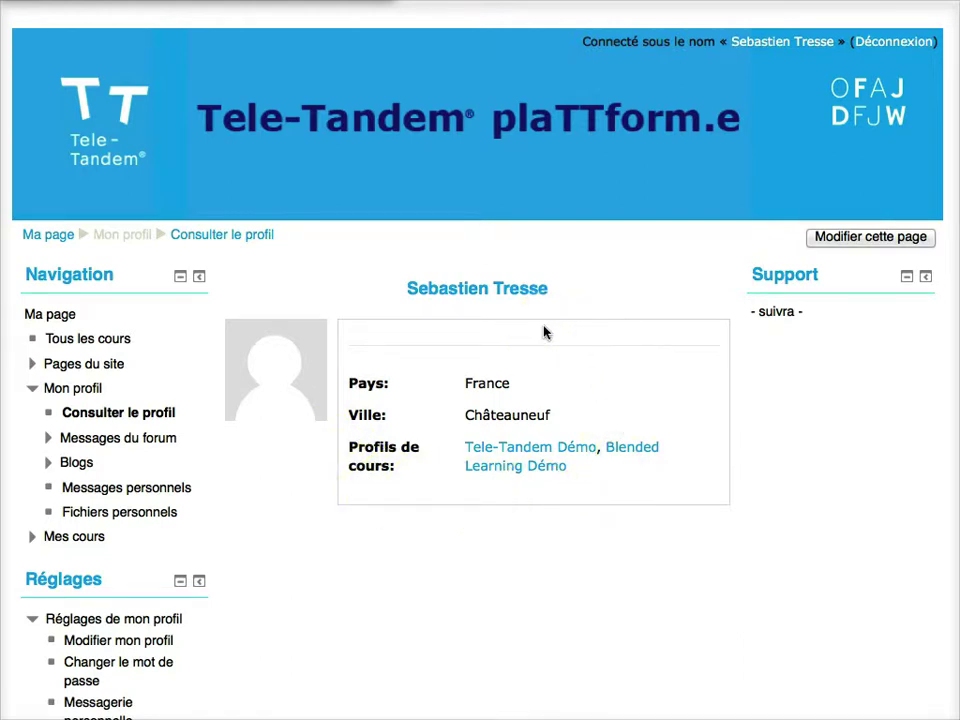
# Step: Open the user profile for editing and look through its general, avatar, optional and information sections
pyautogui.scroll(-3, 475, 490)
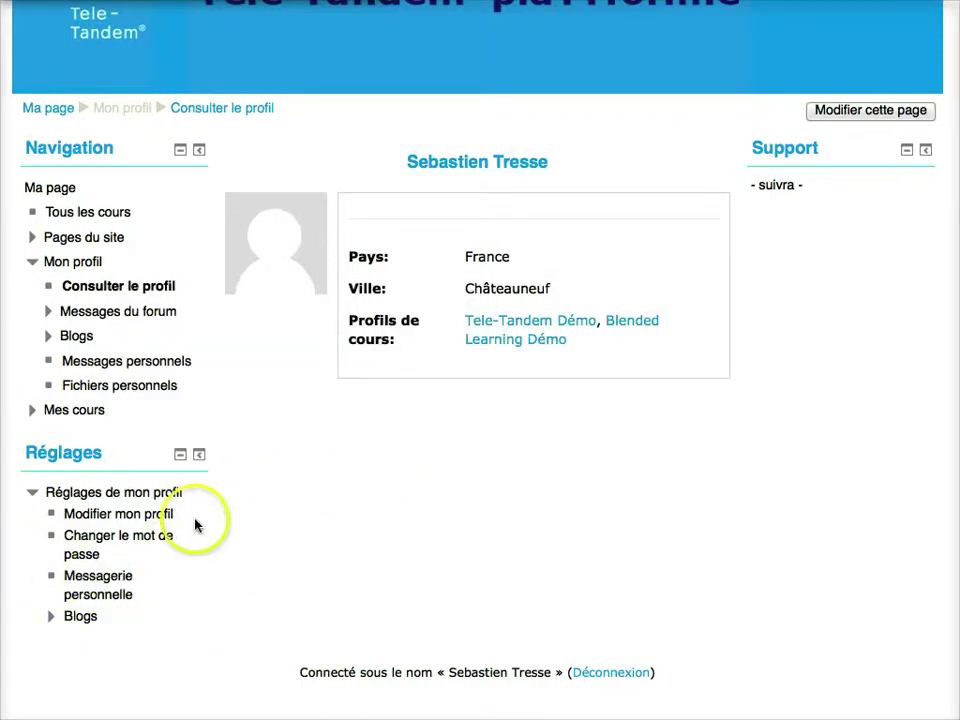
pyautogui.click(106, 516)
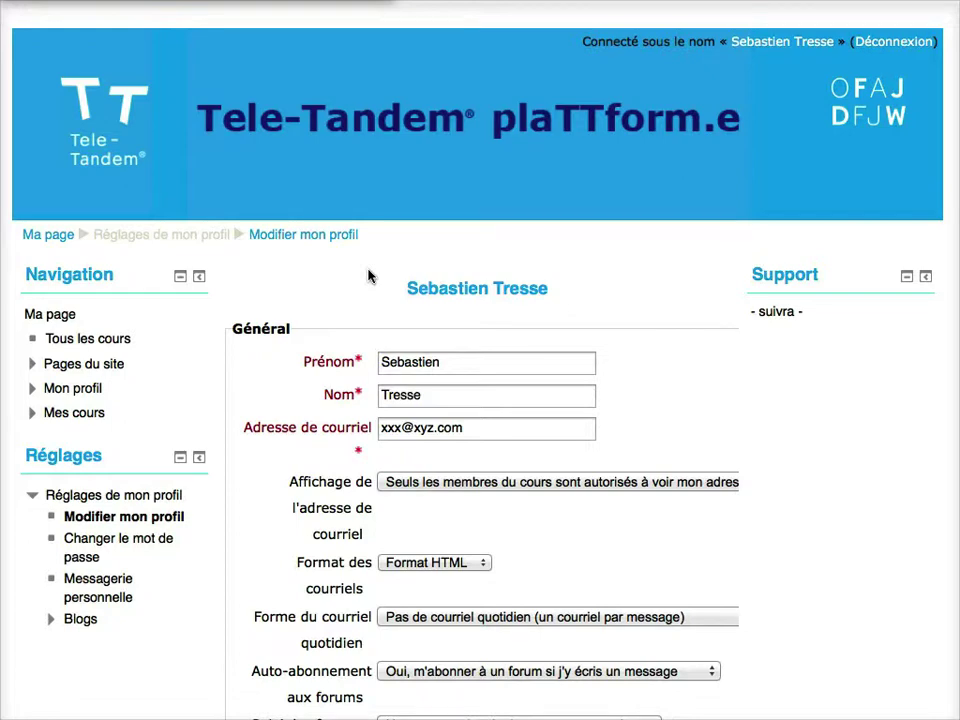
pyautogui.scroll(-3, 368, 276)
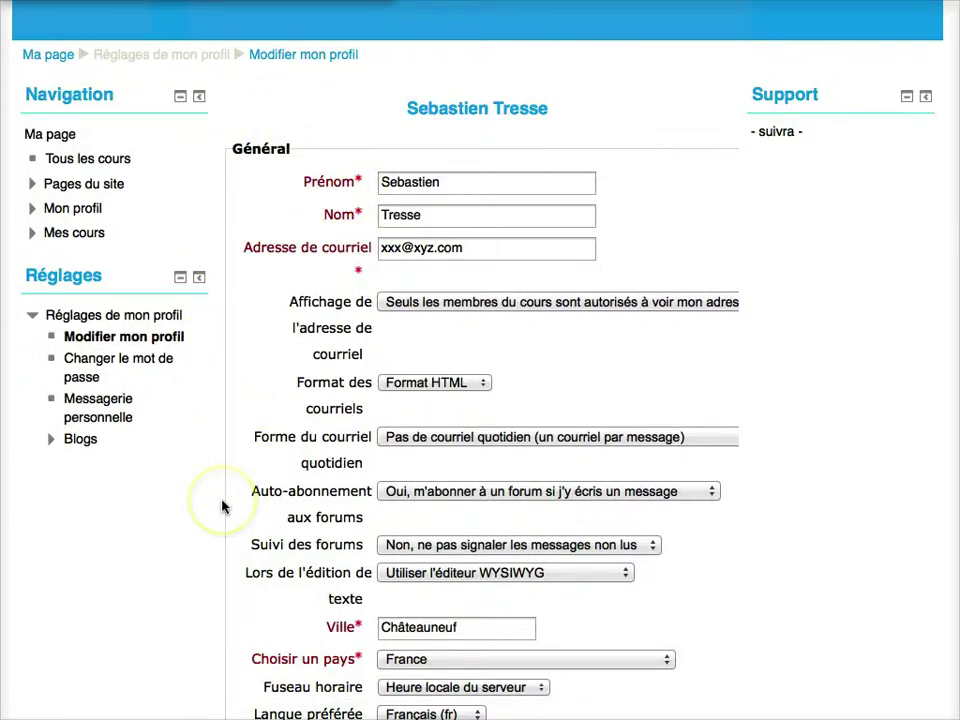
pyautogui.scroll(-12, 223, 508)
pyautogui.scroll(-1, 223, 508)
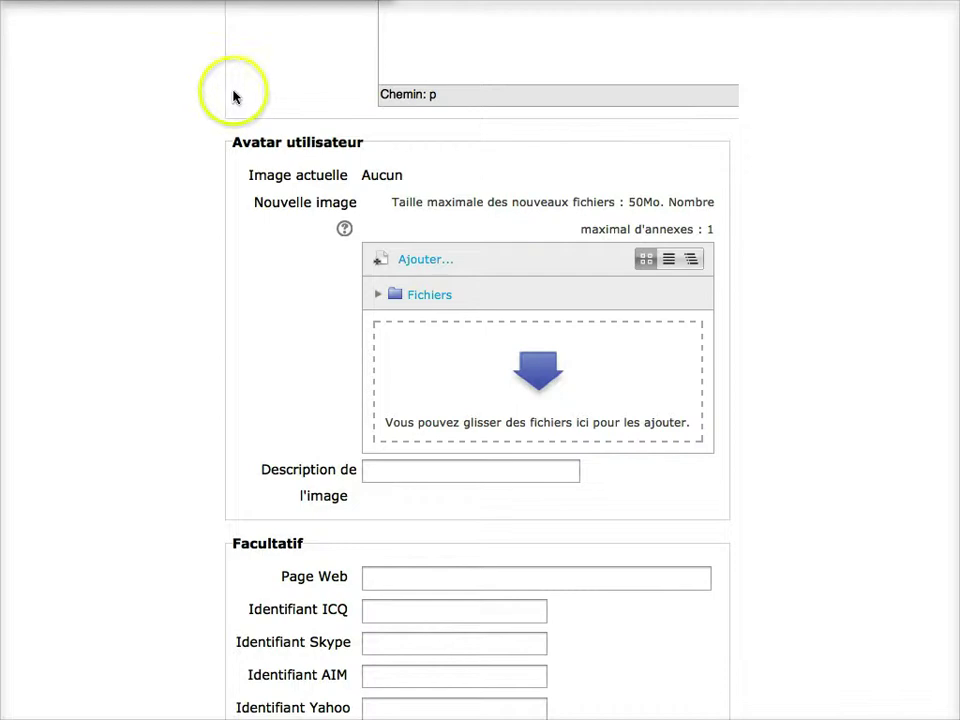
pyautogui.scroll(-6, 233, 96)
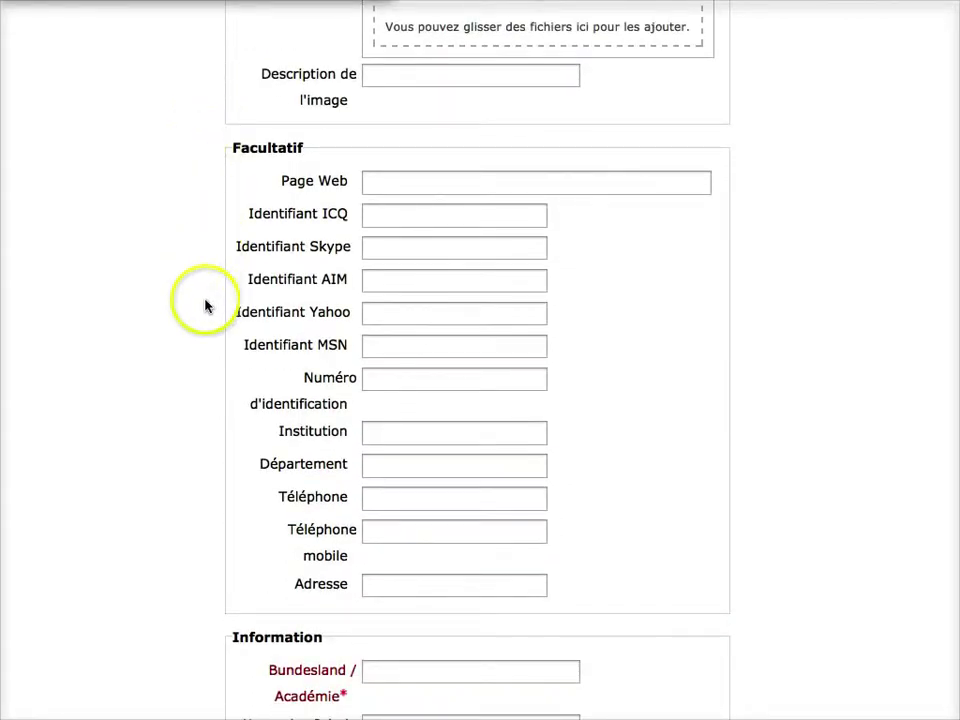
pyautogui.scroll(-7, 208, 569)
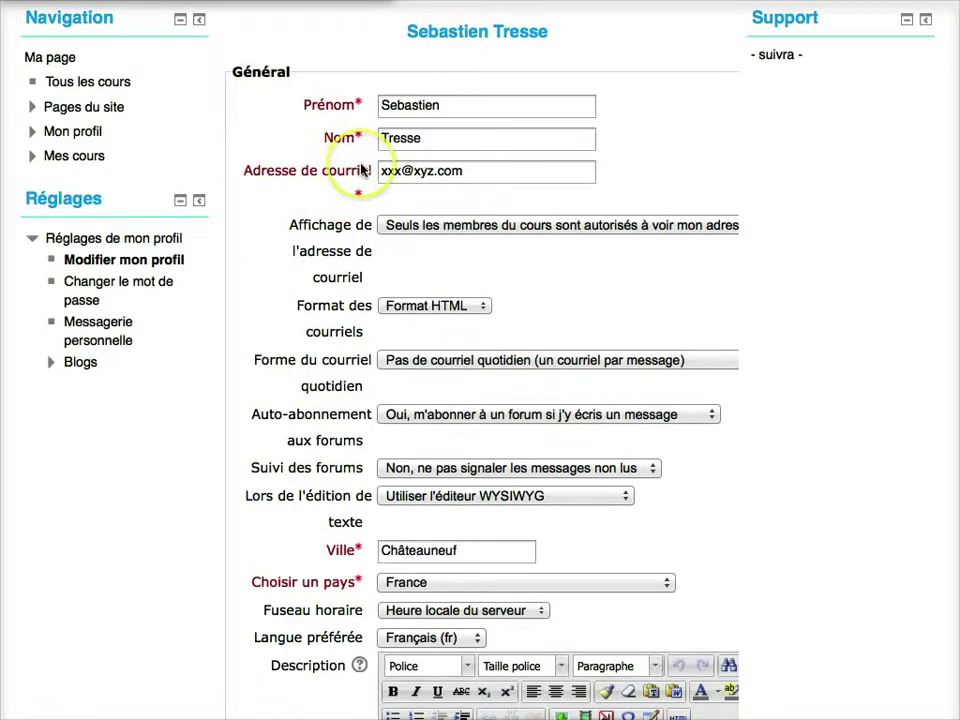
# Step: Set the forum auto-subscription to "Oui, m'abonner à un forum si j'y écris un message" in the general settings
pyautogui.scroll(-5, 365, 170)
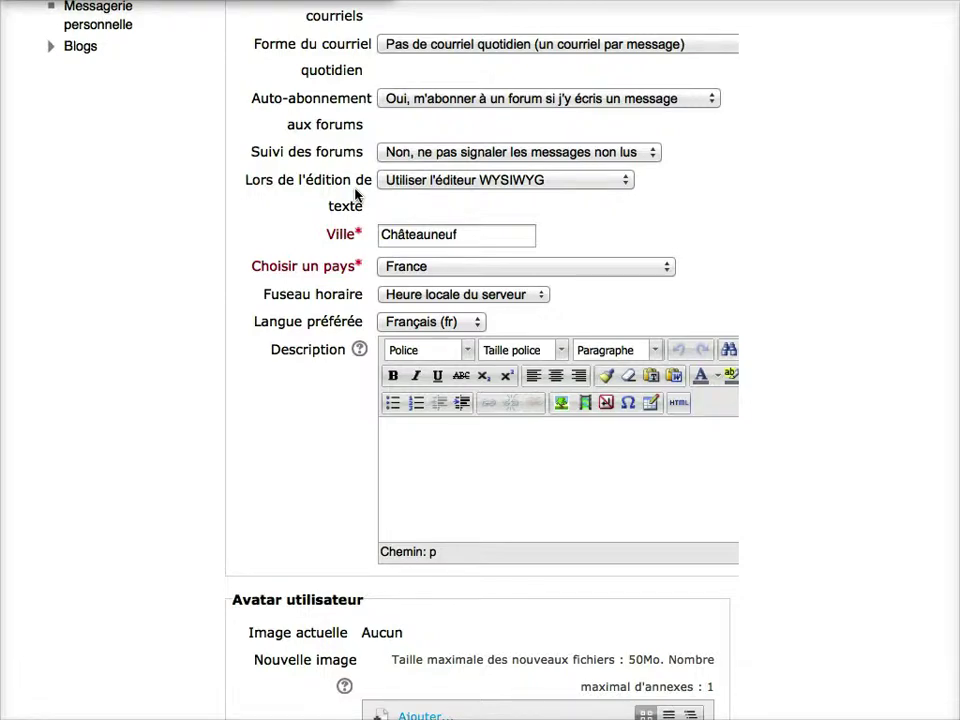
pyautogui.scroll(-5, 179, 345)
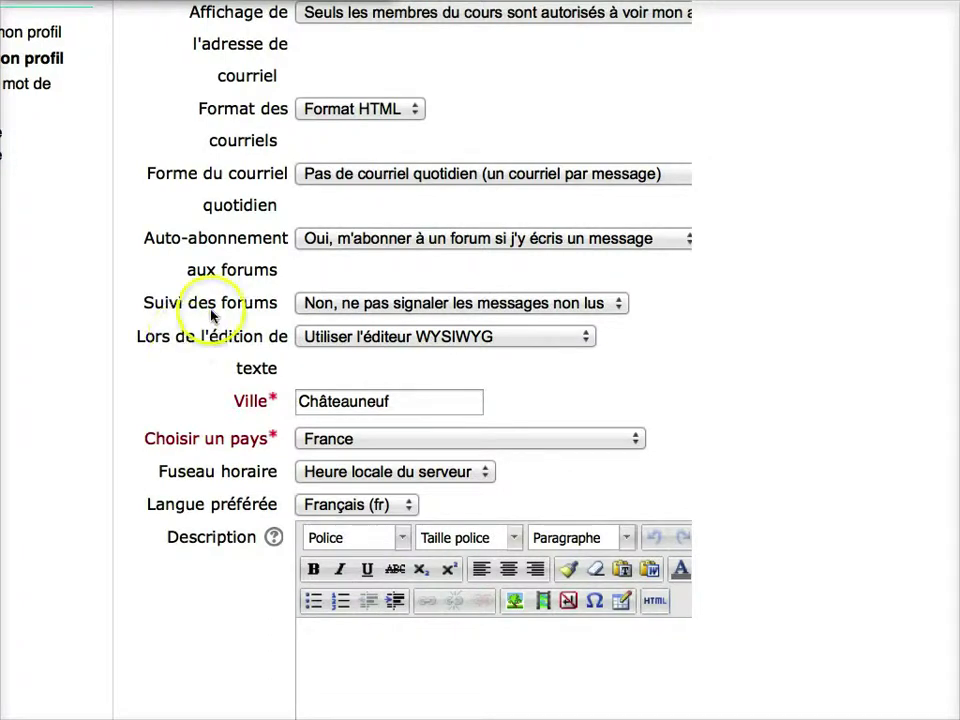
pyautogui.click(322, 244)
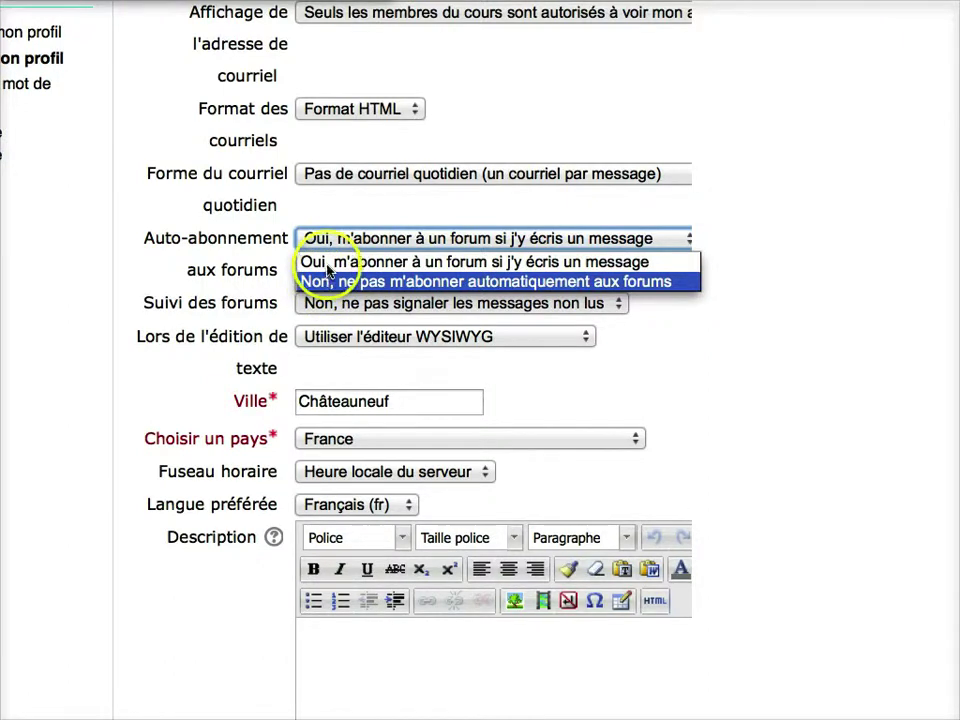
pyautogui.click(326, 264)
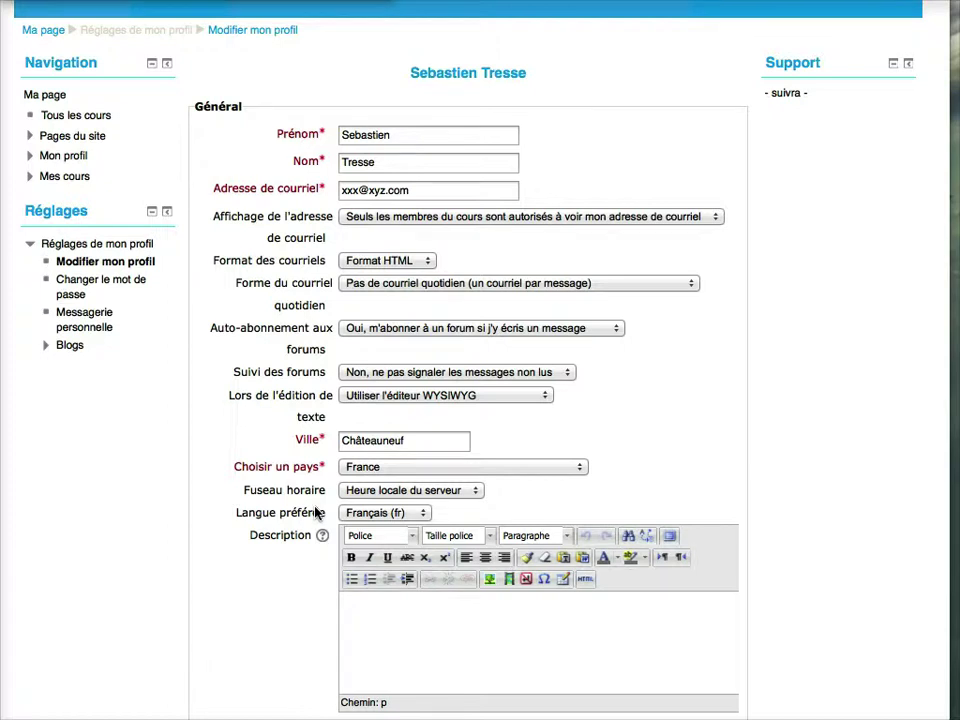
# Step: Start the profile's description text with the greeting "Bonjour,"
pyautogui.scroll(-1, 246, 36)
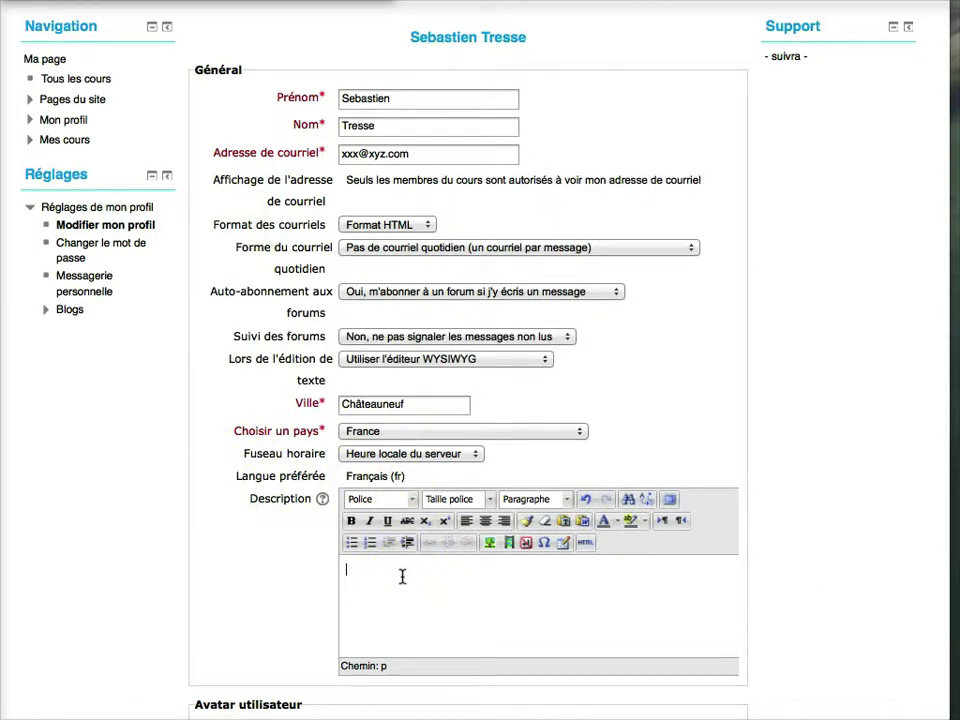
pyautogui.click(405, 576)
pyautogui.write('B')
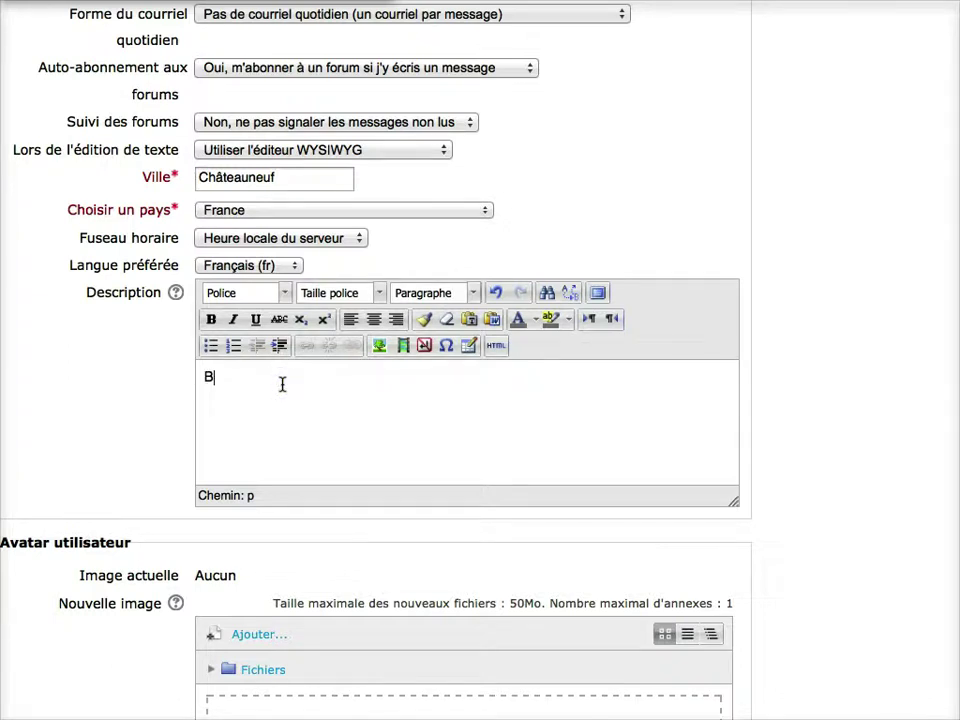
pyautogui.write('onjour,')
pyautogui.press('Return')
pyautogui.press('BackSpace')
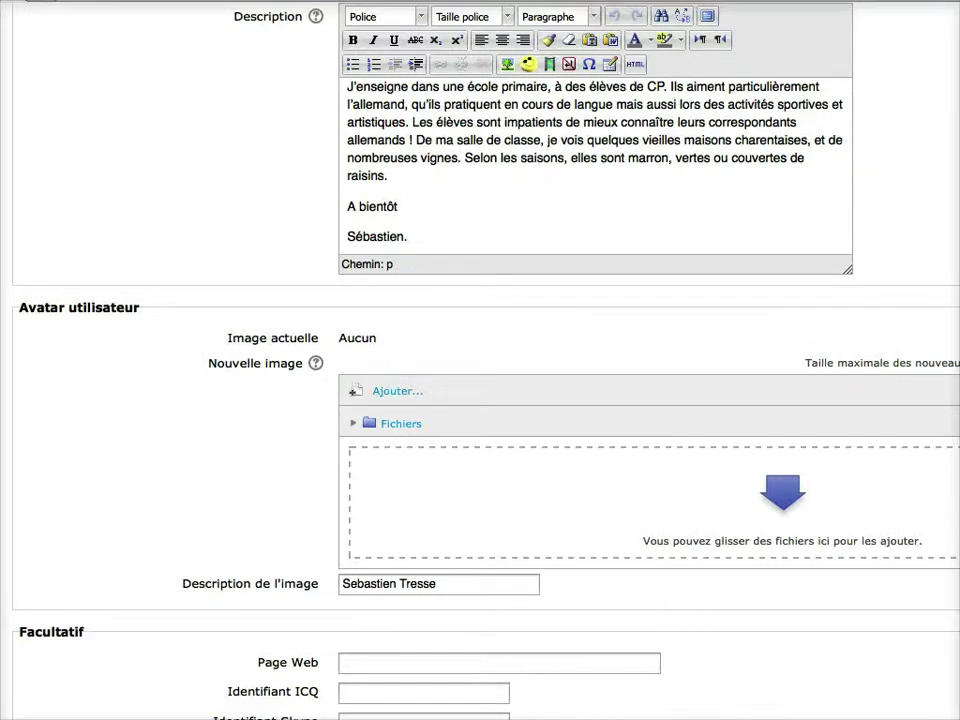
# Step: Upload the PNG portrait from the VT2 Modifier profil folder as the new avatar image, keeping the licence Tous droits réservés
pyautogui.click(274, 122)
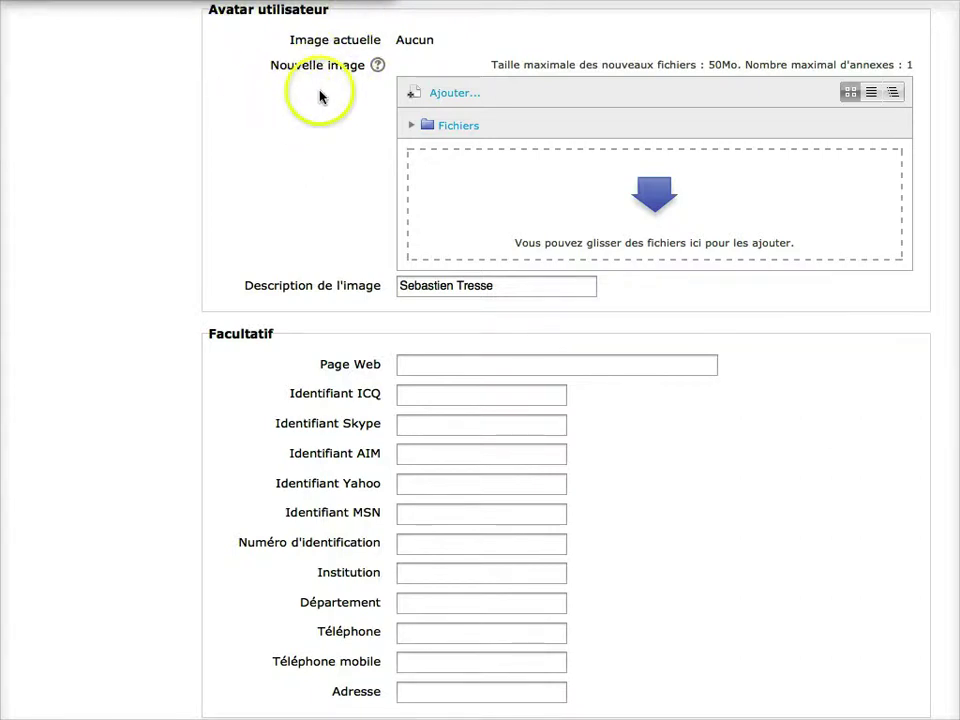
pyautogui.click(441, 94)
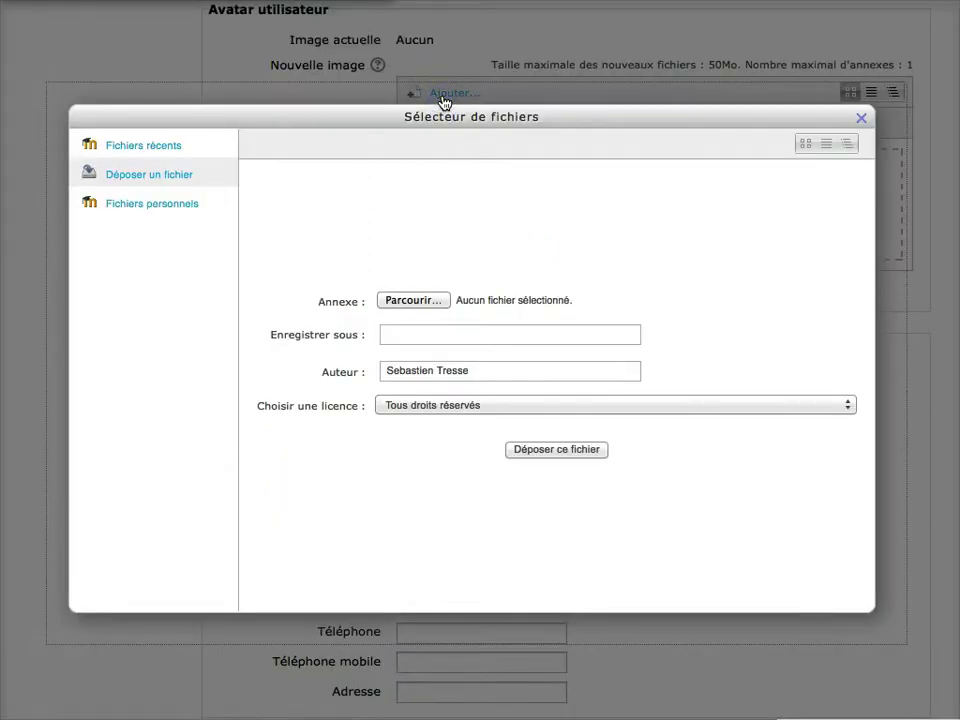
pyautogui.click(405, 301)
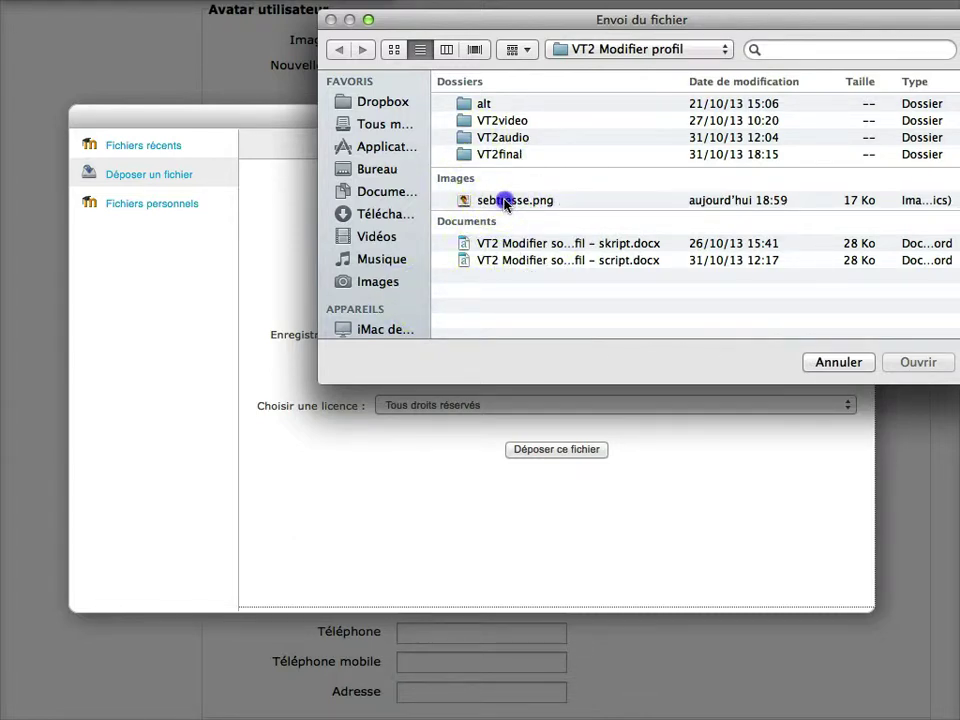
pyautogui.click(505, 201)
pyautogui.click(905, 360)
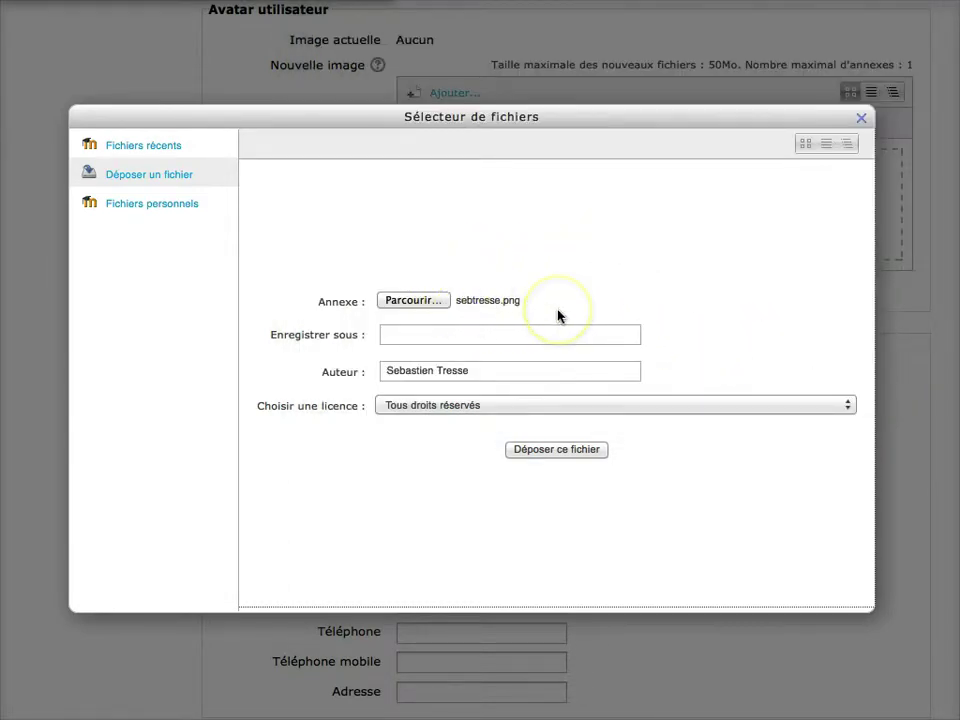
pyautogui.click(572, 452)
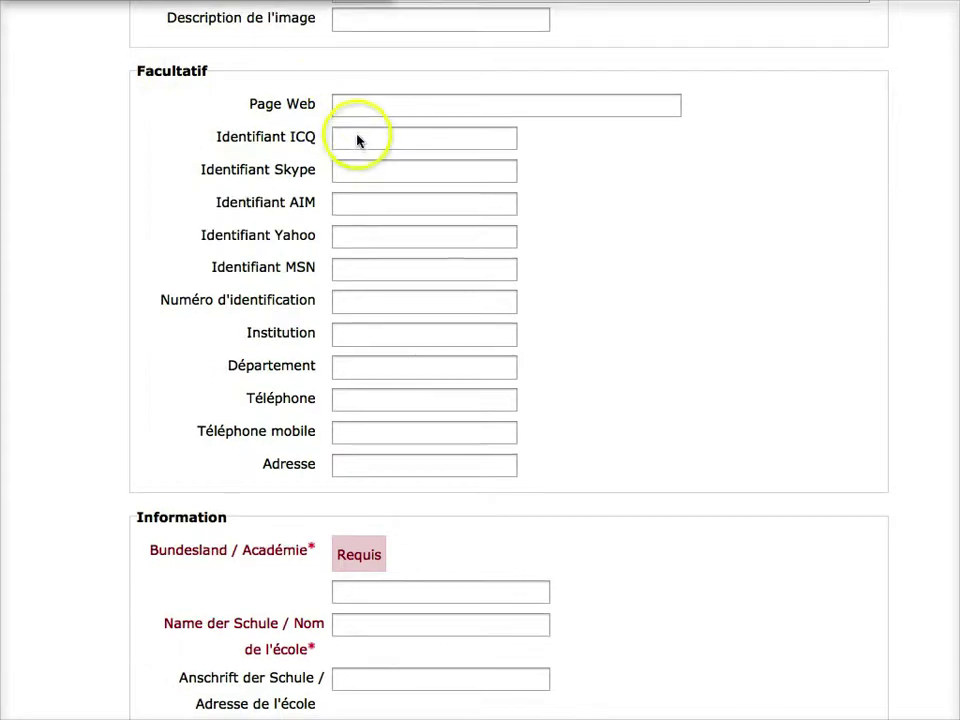
# Step: Fill in the required information with Poitiers as the Académie and Pasteur as the school name, and save the profile
pyautogui.click(358, 137)
pyautogui.click(357, 172)
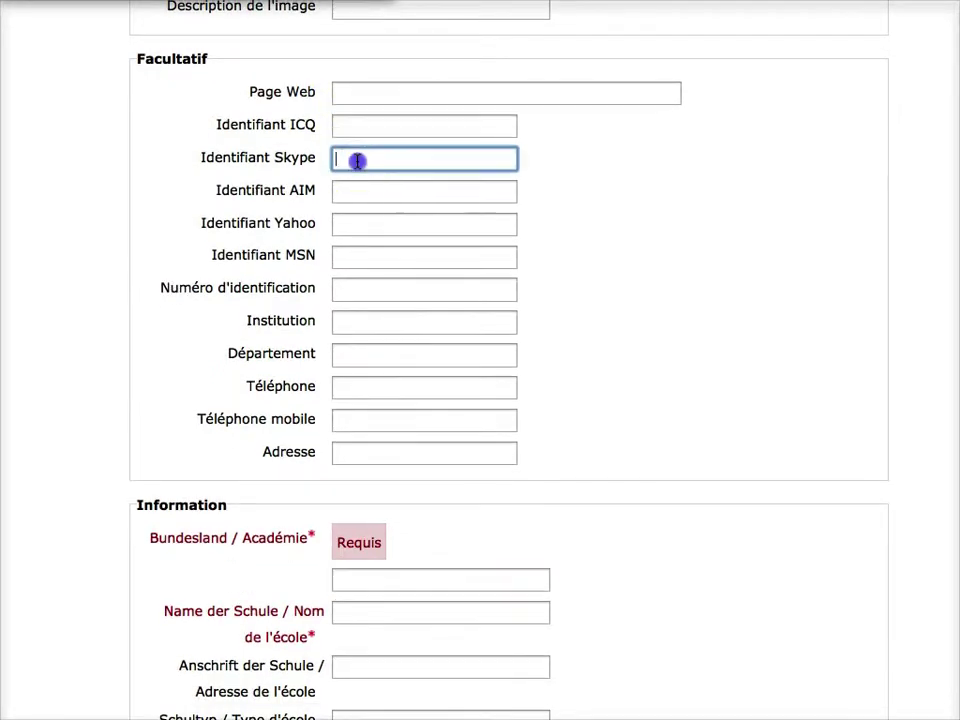
pyautogui.scroll(-5, 326, 216)
pyautogui.click(362, 339)
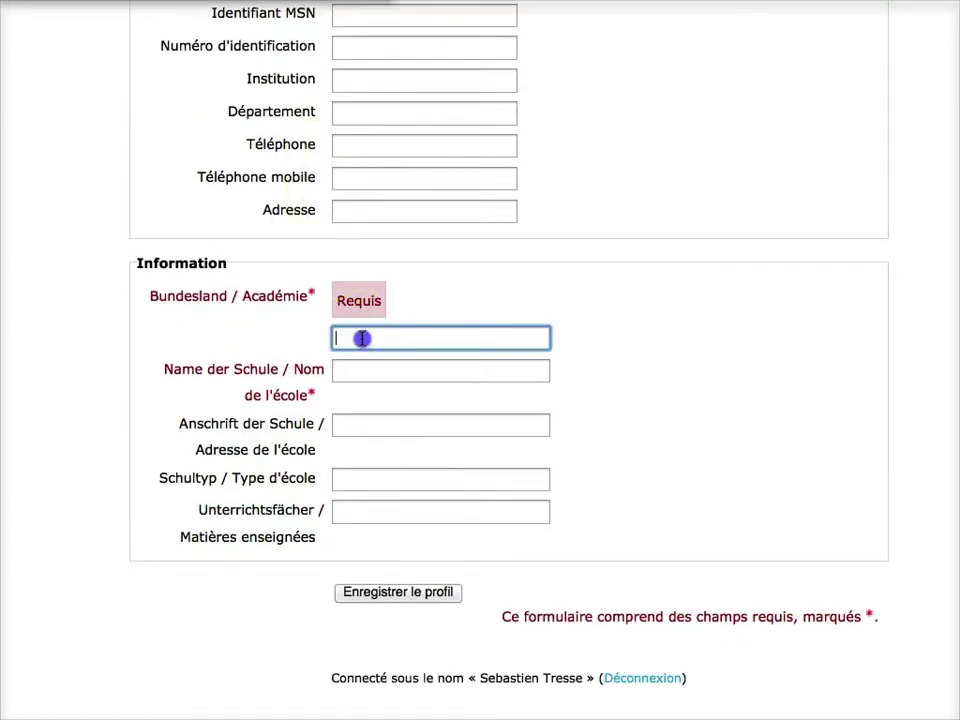
pyautogui.write('Poitiers')
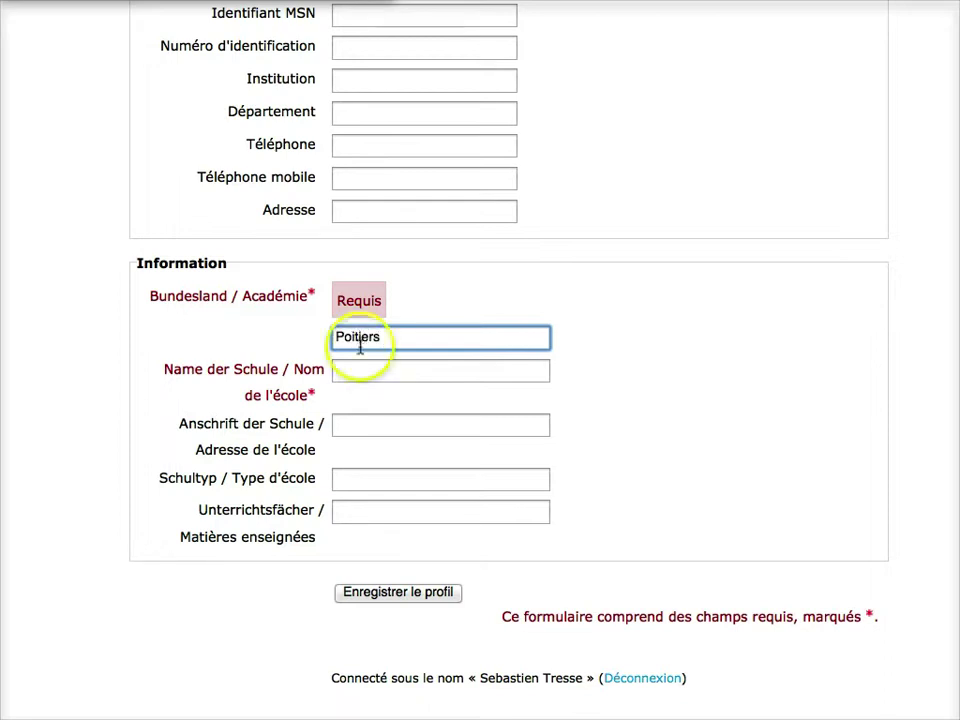
pyautogui.click(380, 370)
pyautogui.write('Pa')
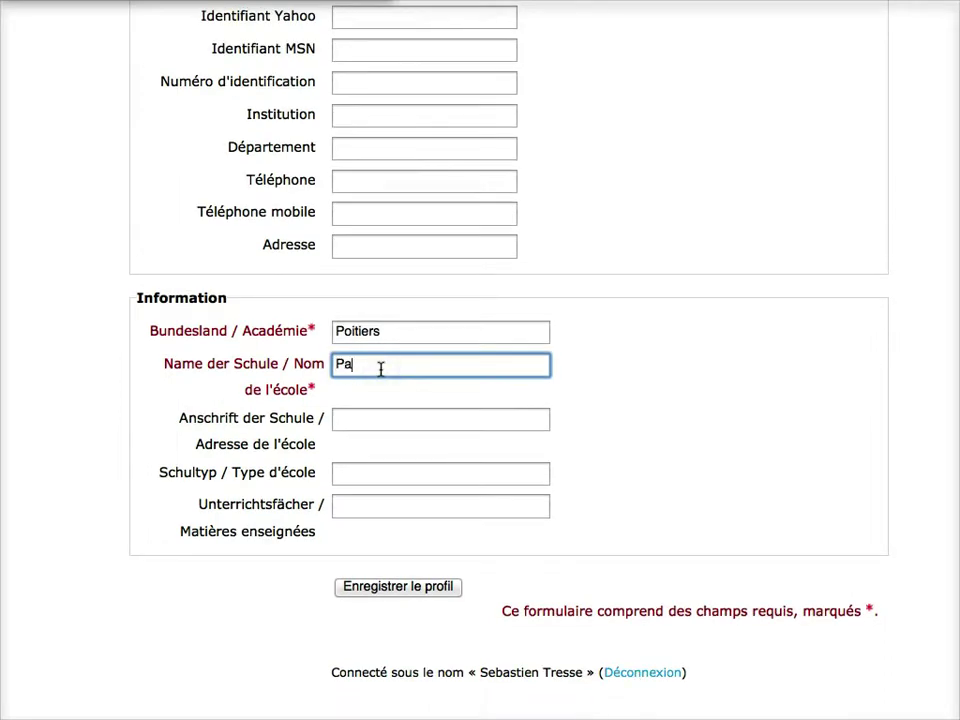
pyautogui.write('steur')
pyautogui.click(88, 326)
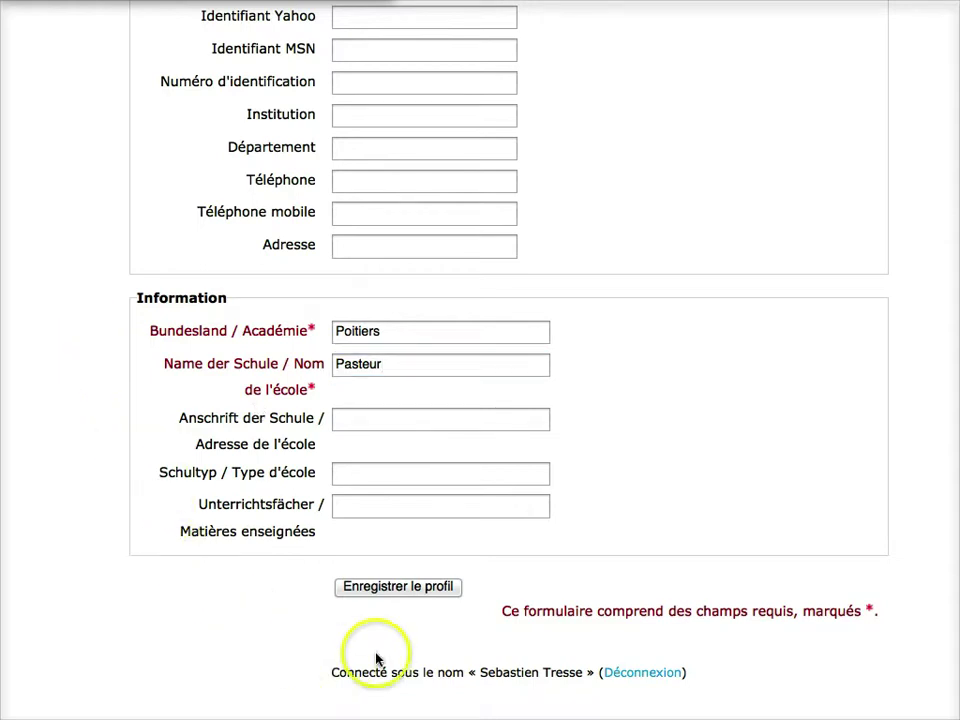
pyautogui.click(359, 590)
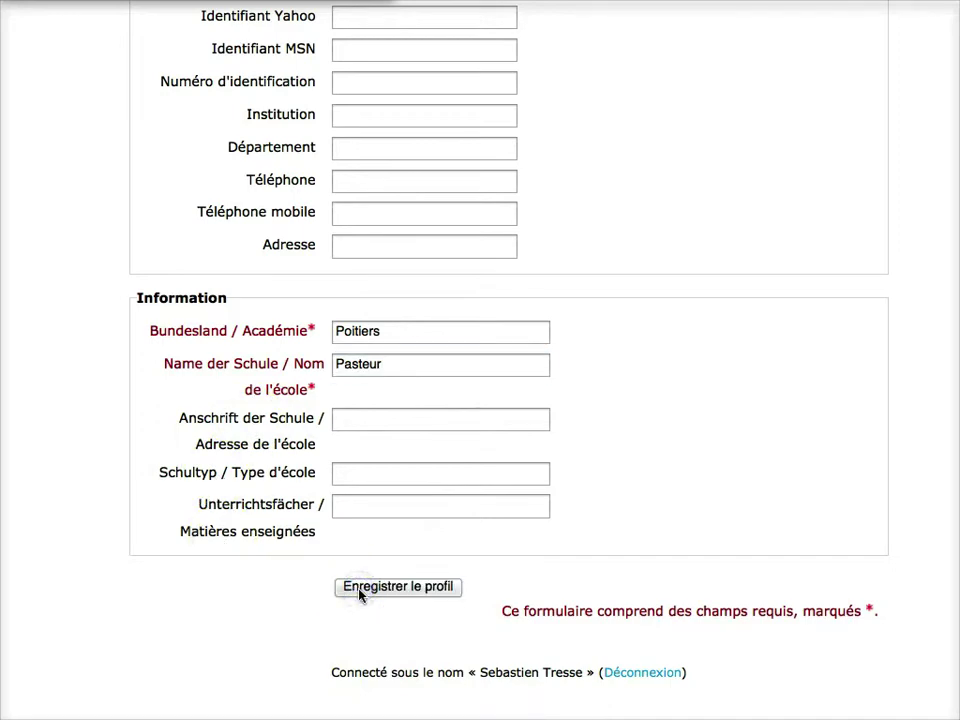